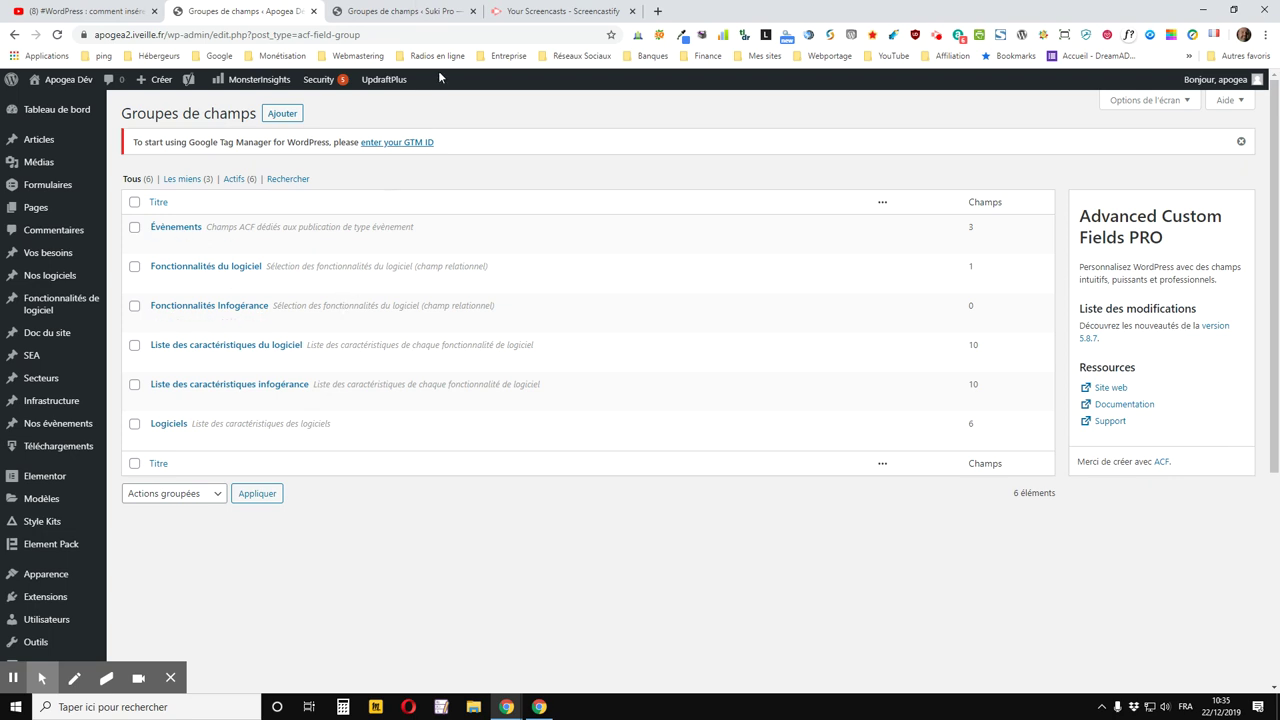
Compare the ACF field groups of the Suki Pro and Apogea Dév sites and examine Apogea Dév's Évènements group
left_click(416, 10)
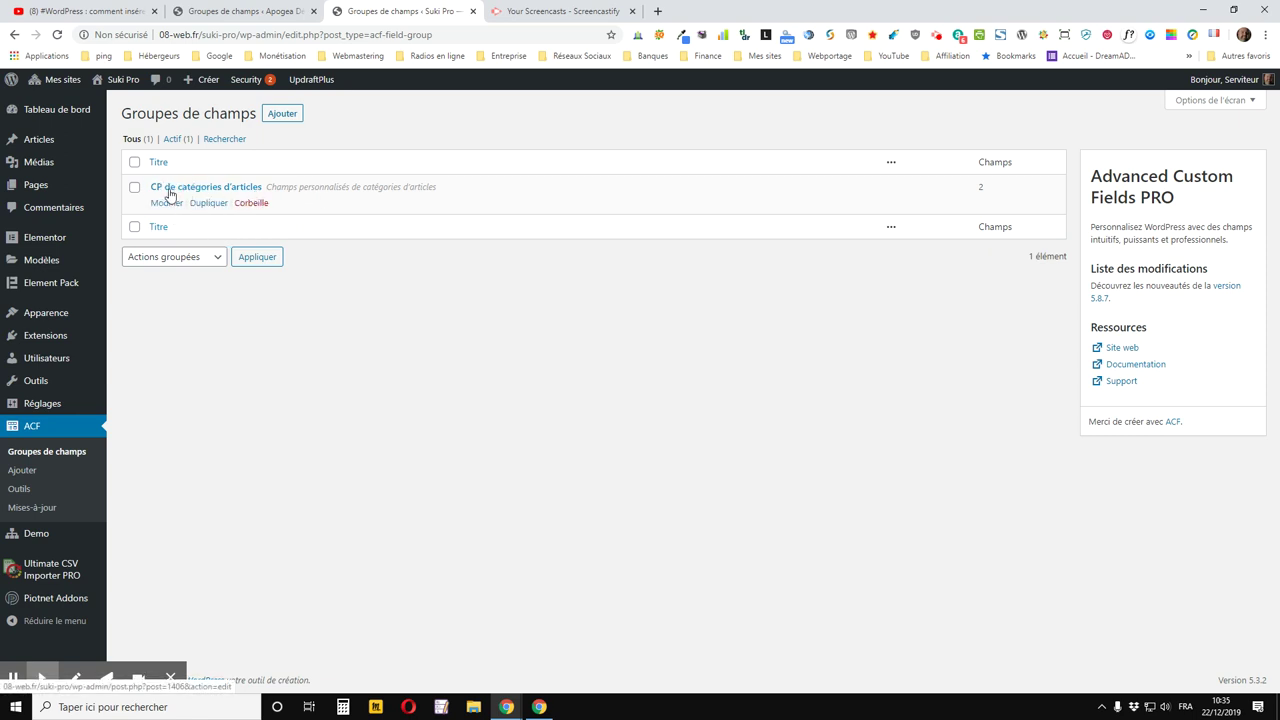
left_click(270, 13)
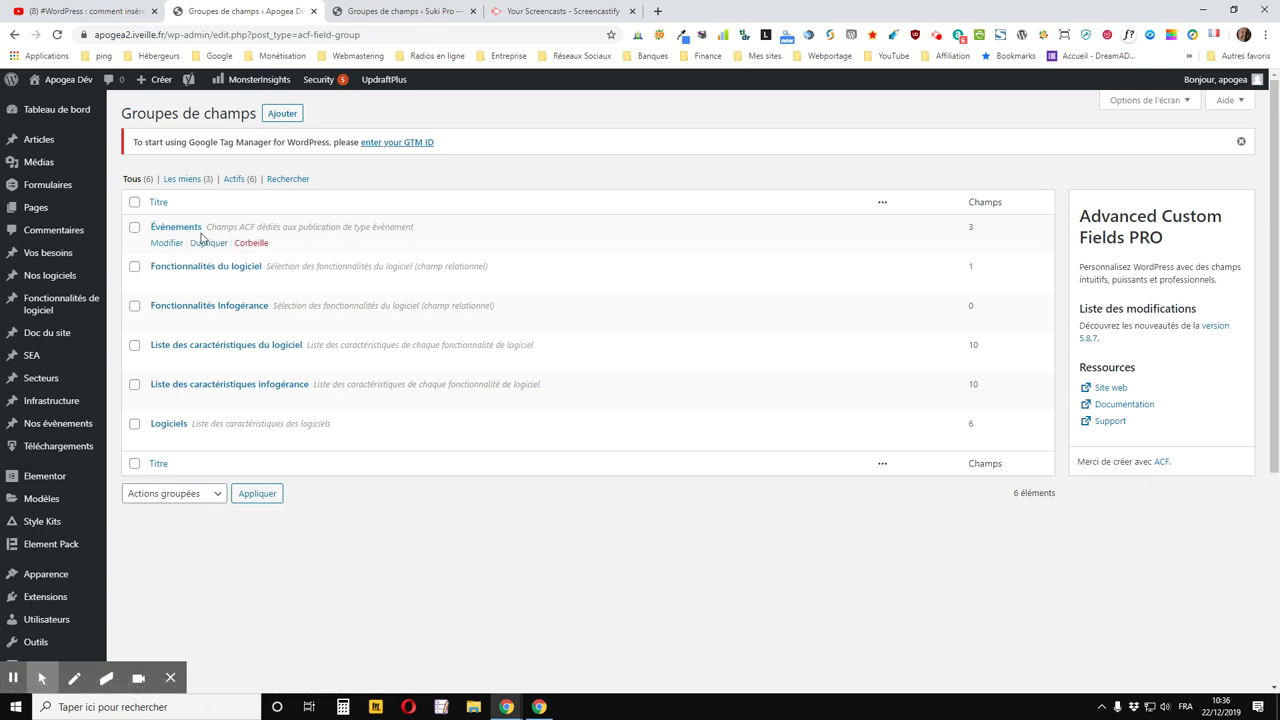
left_click(163, 246)
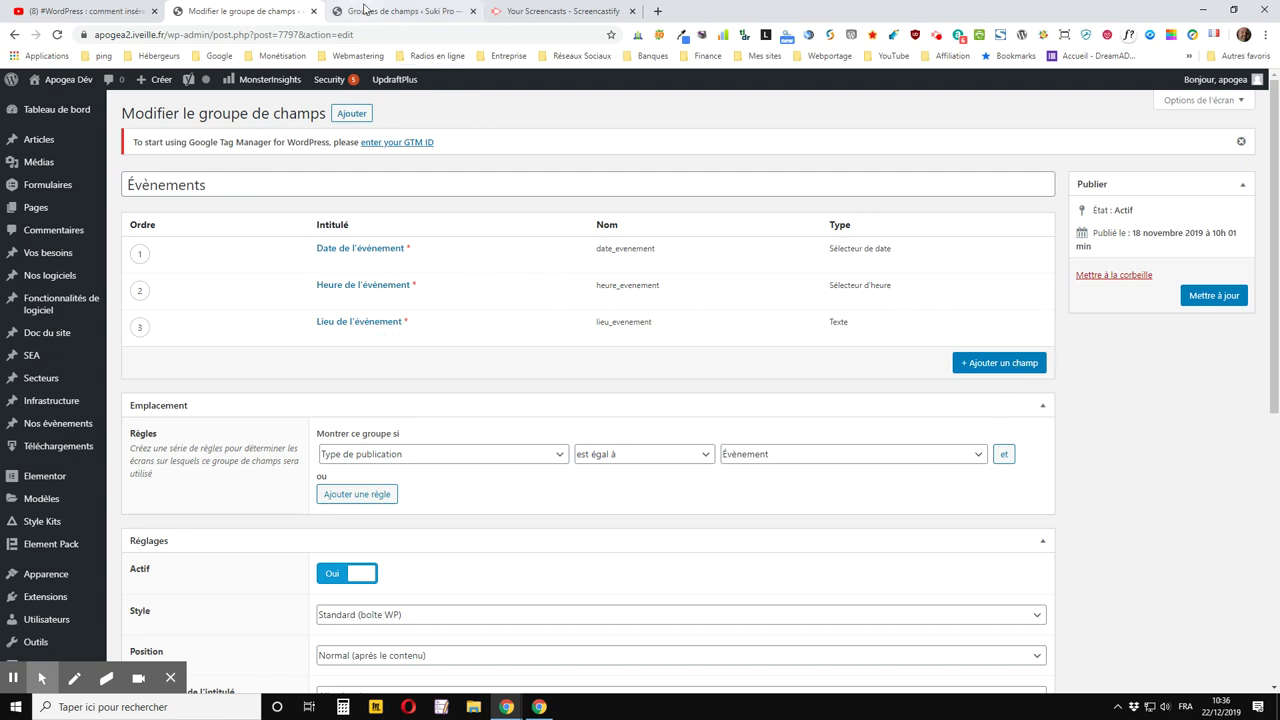
left_click(365, 10)
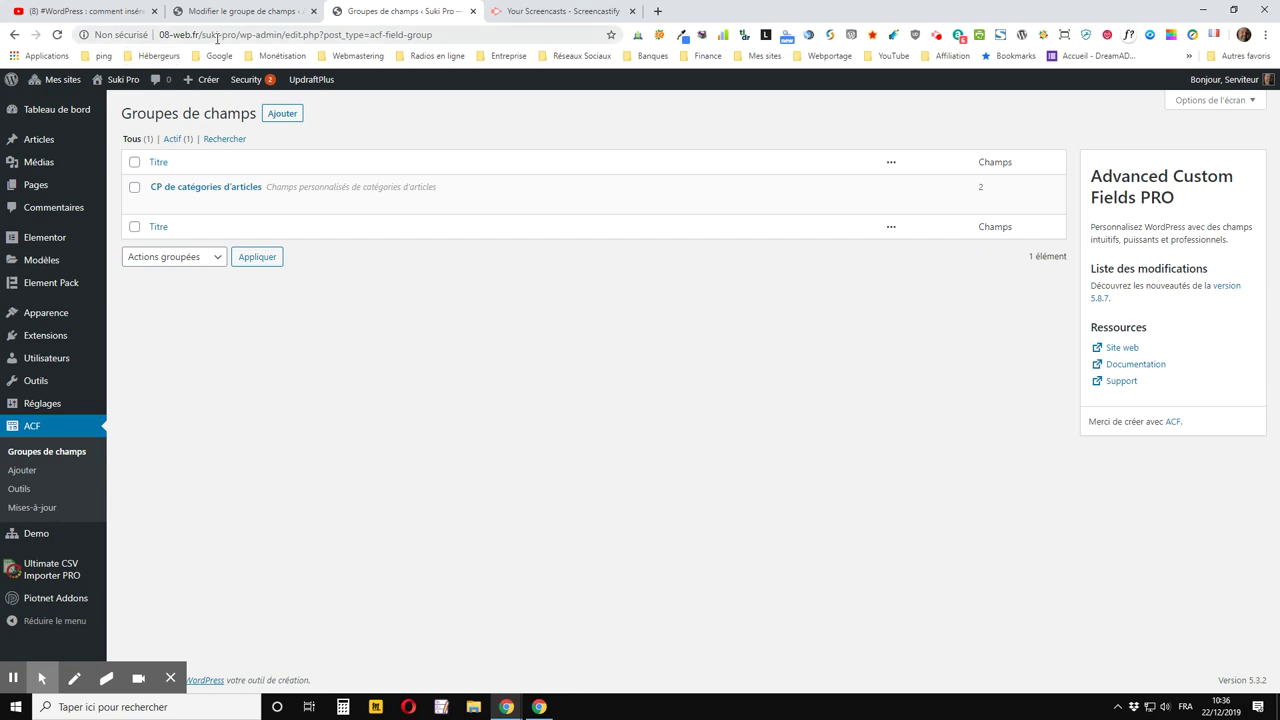
left_click(238, 9)
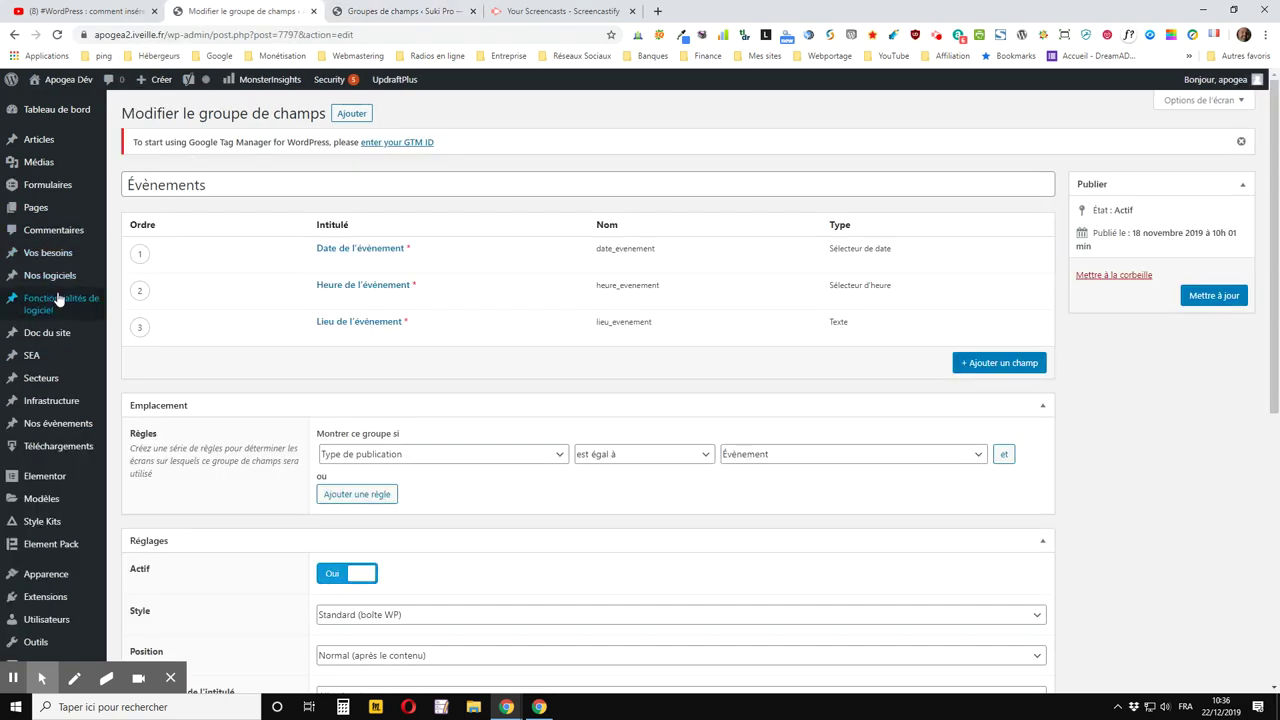
Export only the Évènements field group from Apogea Dév as JSON file acf-export-2019-12-22 into Dropbox's A supprimer folder
scroll(57, 300, "down", 5)
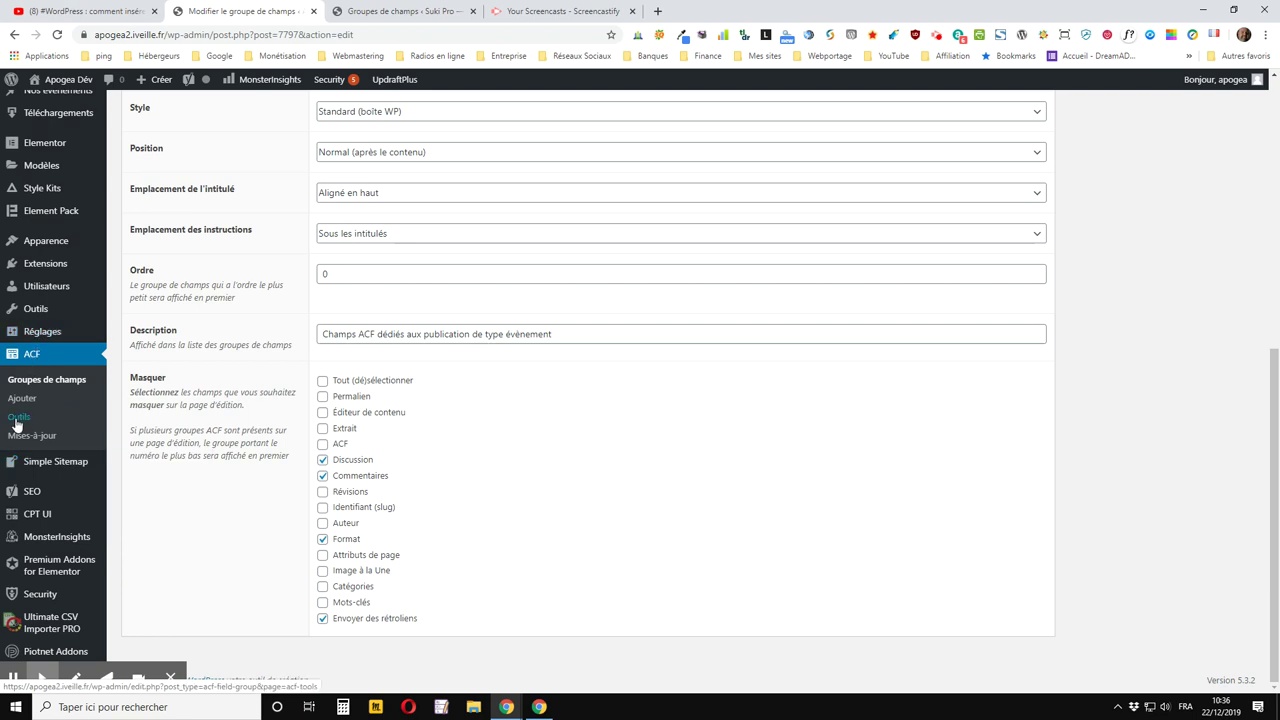
left_click(16, 424)
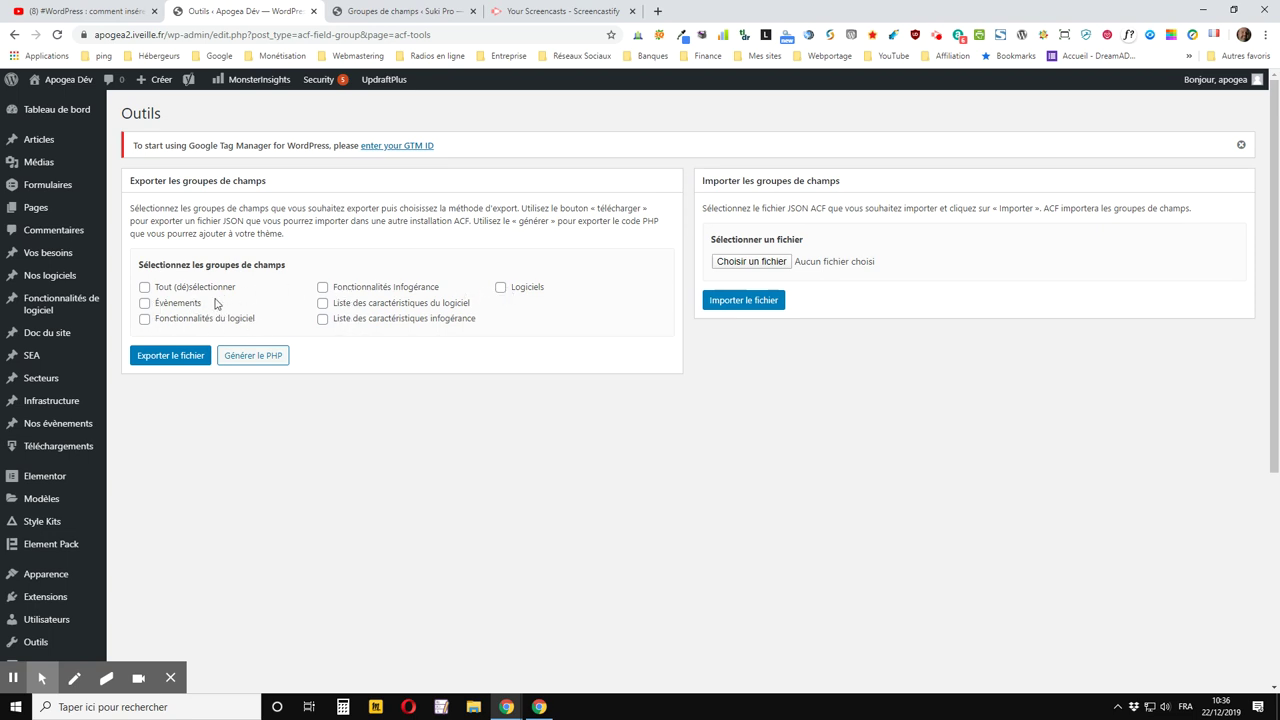
left_click(145, 304)
left_click(164, 360)
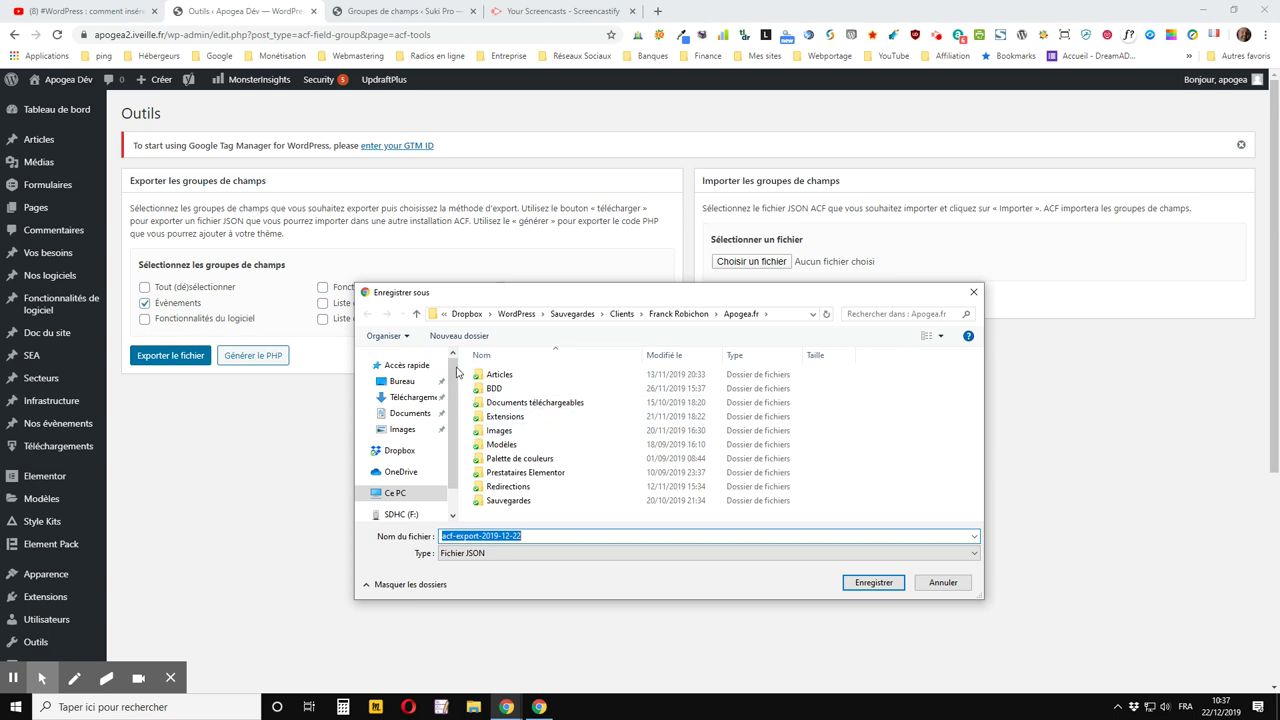
left_click(466, 315)
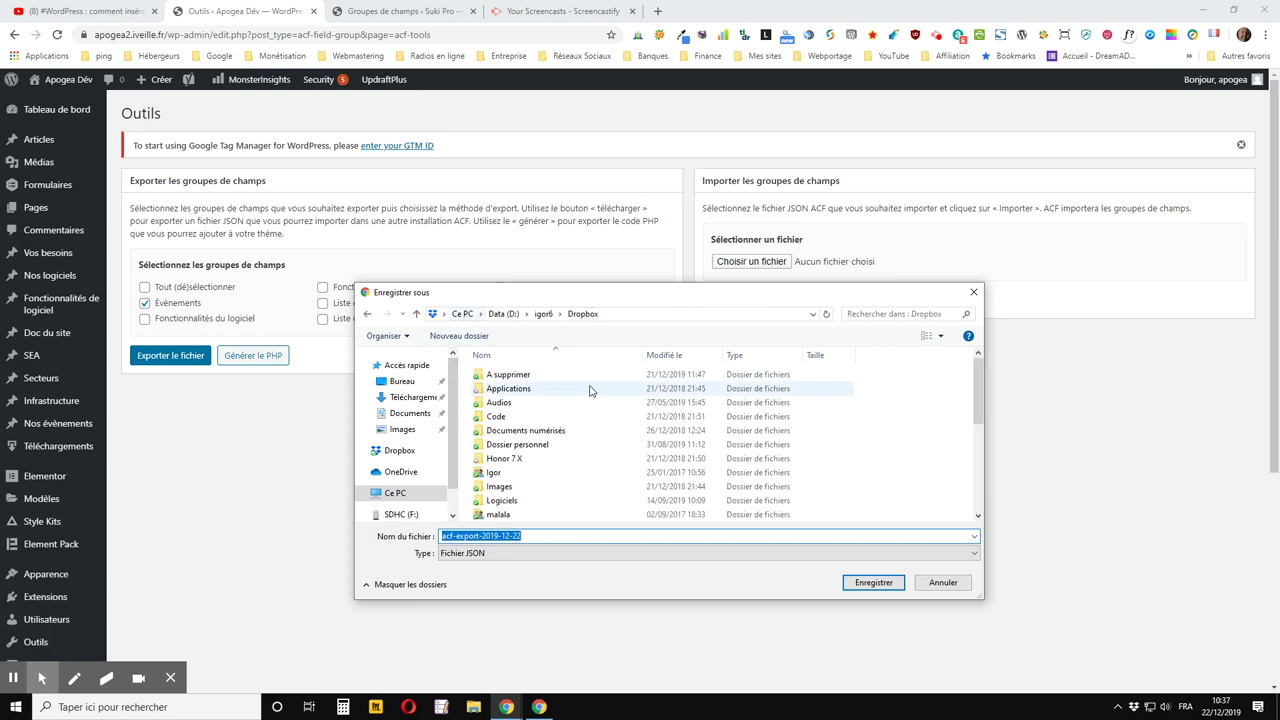
double_click(553, 377)
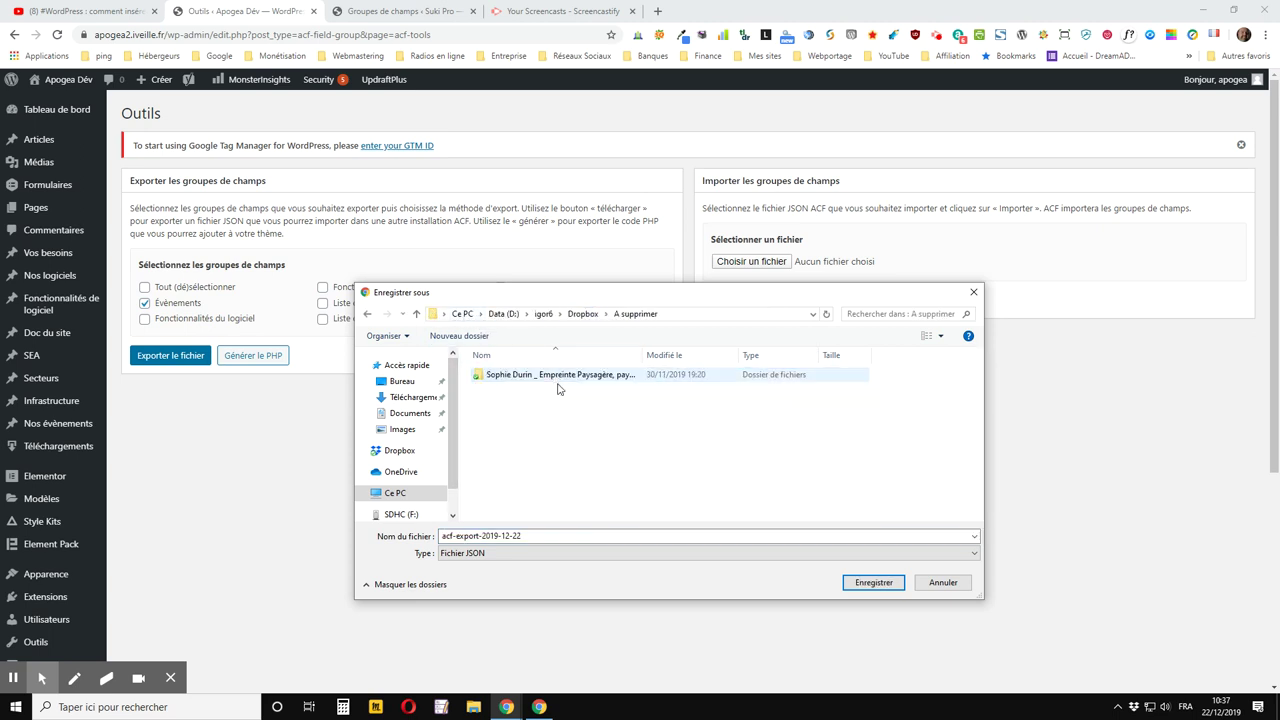
left_click(876, 582)
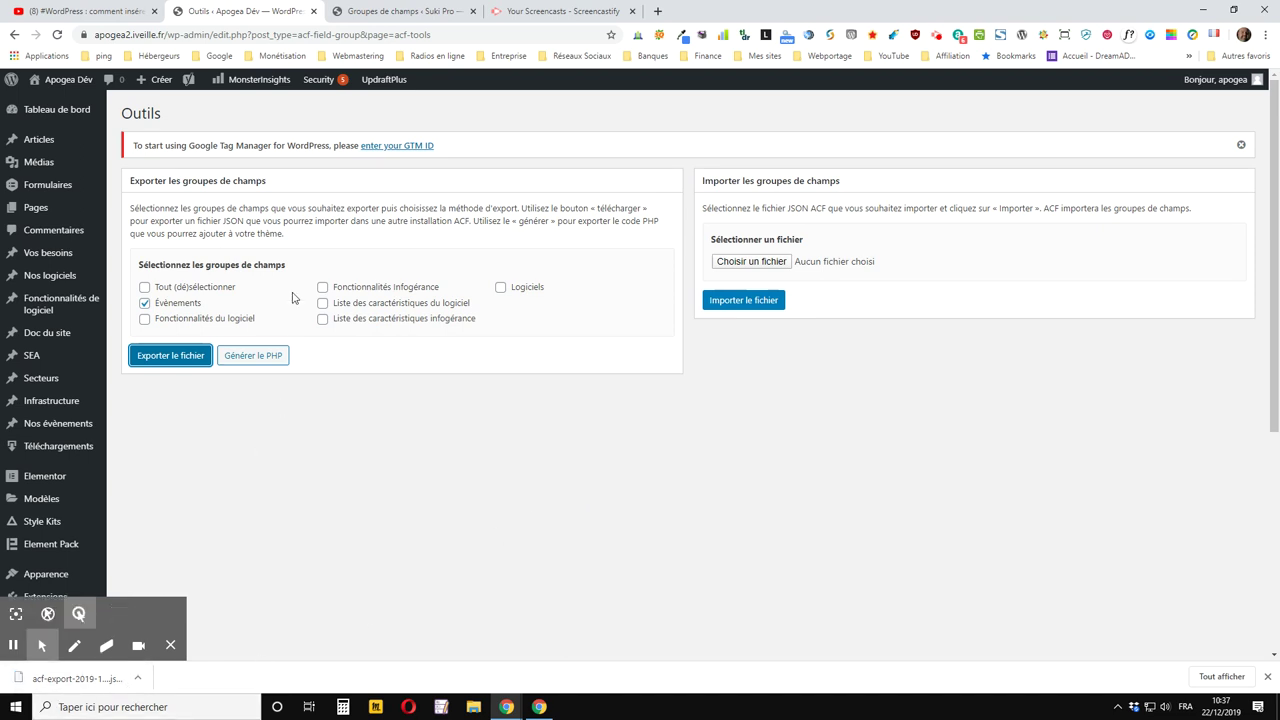
Import the downloaded acf-export-2019-12-22 JSON file into the Suki Pro site's ACF field groups
left_click(400, 11)
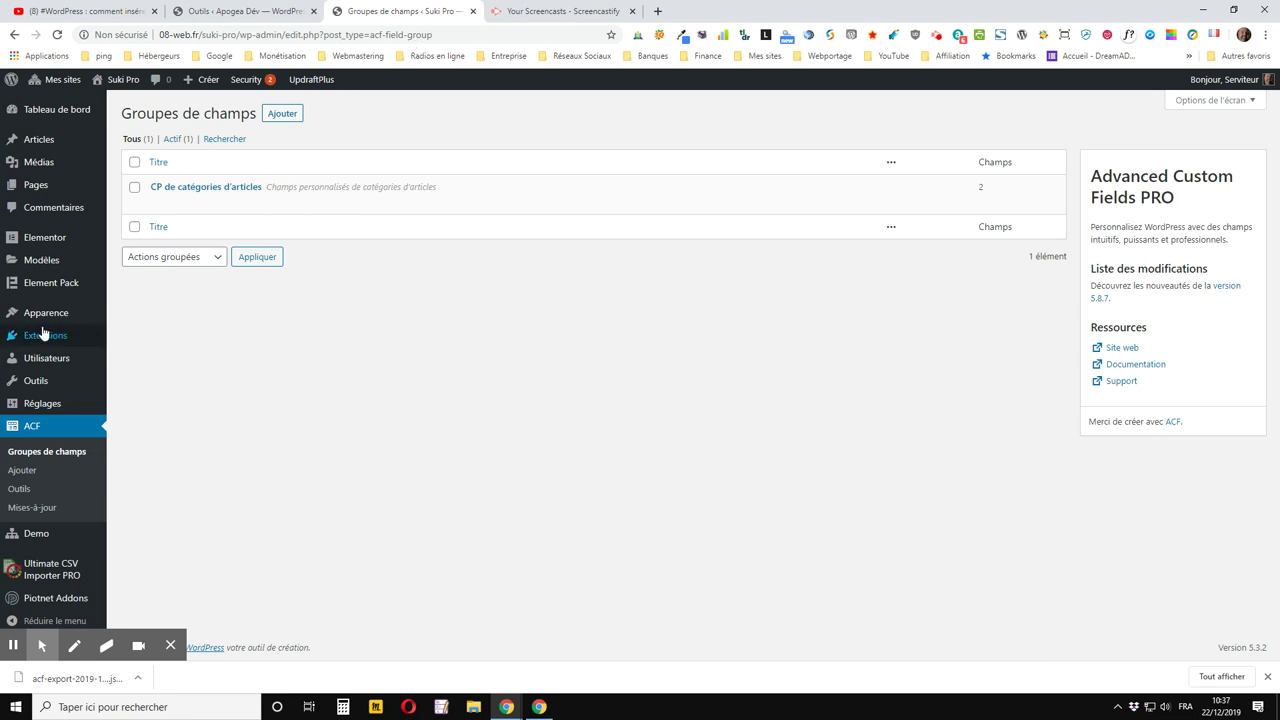
left_click(18, 489)
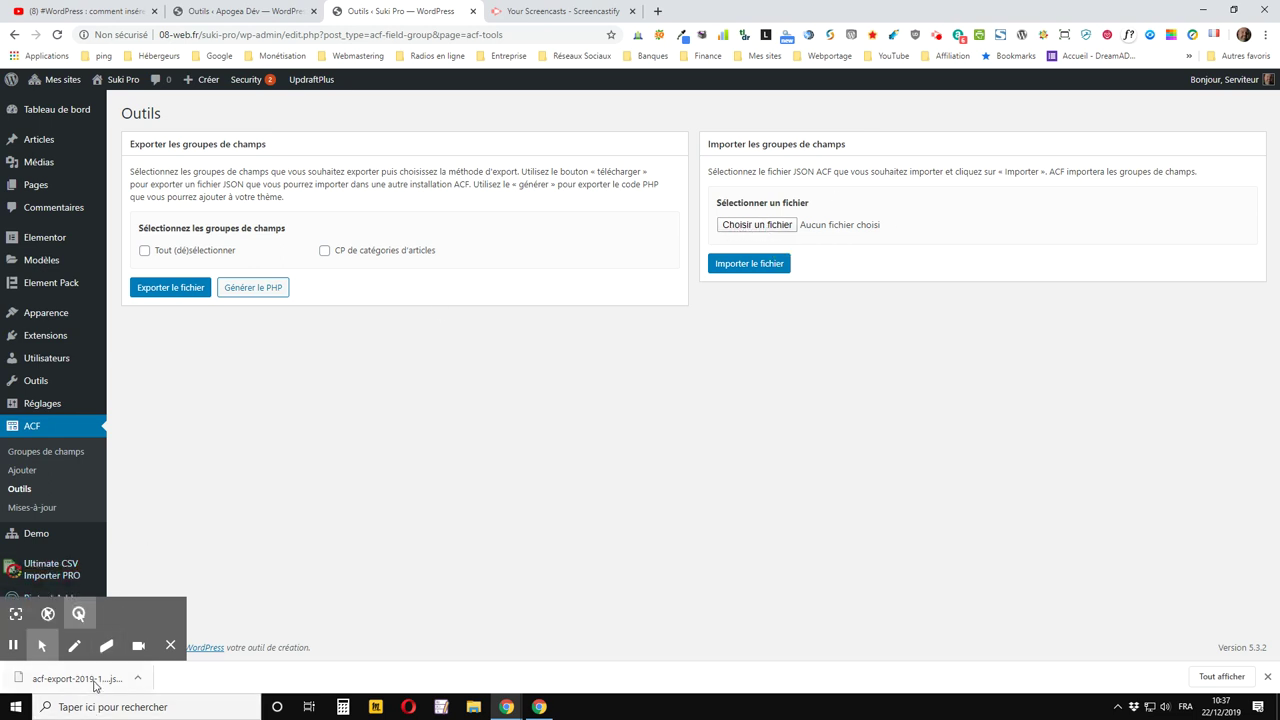
left_click_drag(75, 678, 810, 230)
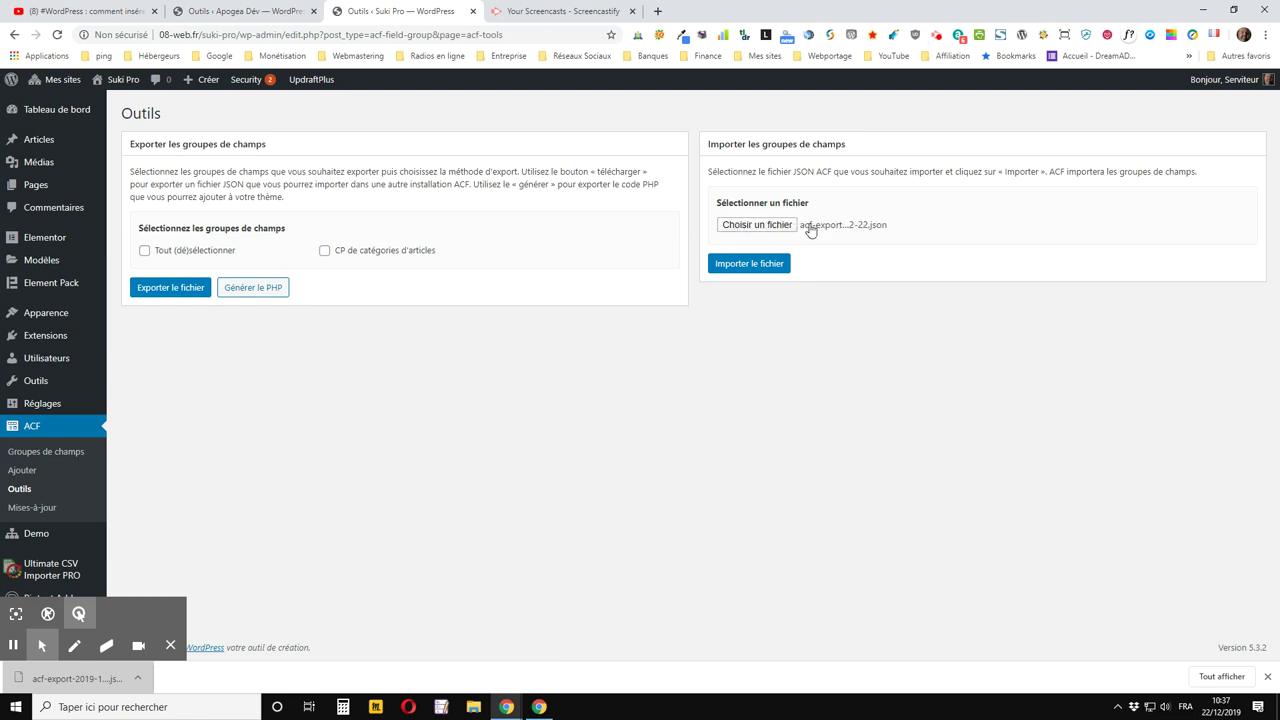
left_click(733, 272)
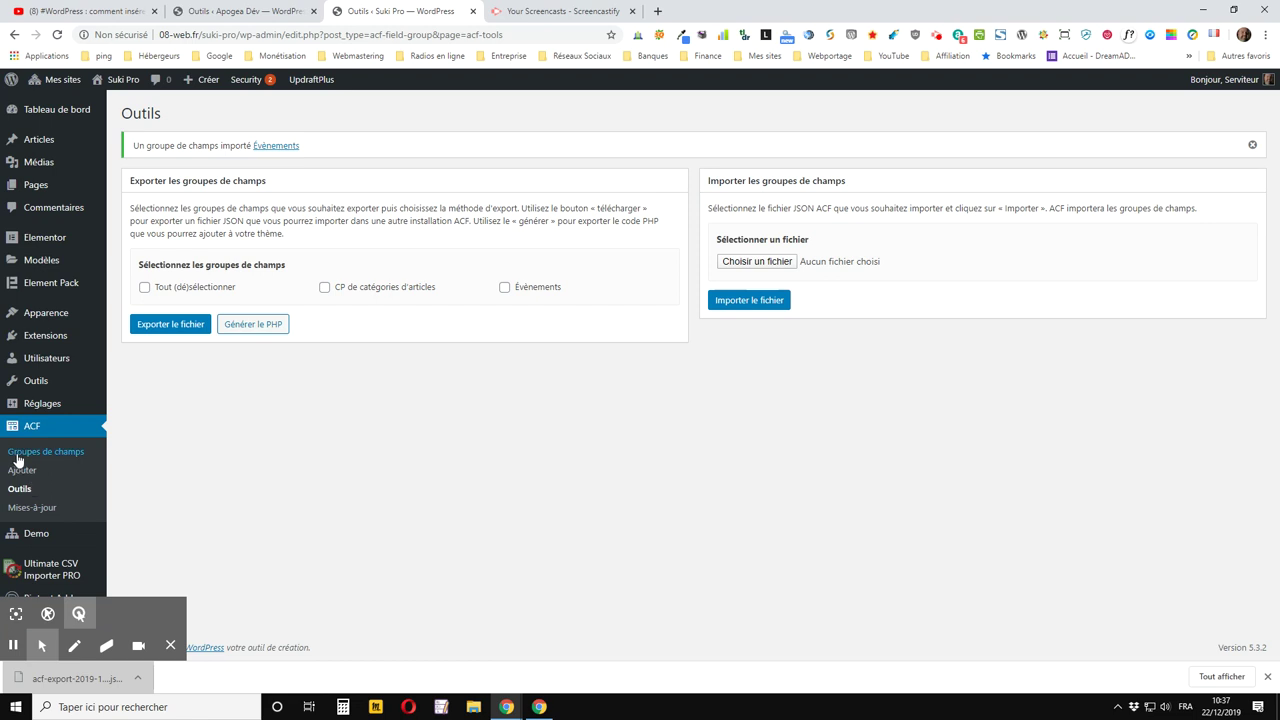
Compare the field group lists of Suki Pro and Apogea Dév to check the imported Évènements group
left_click(17, 460)
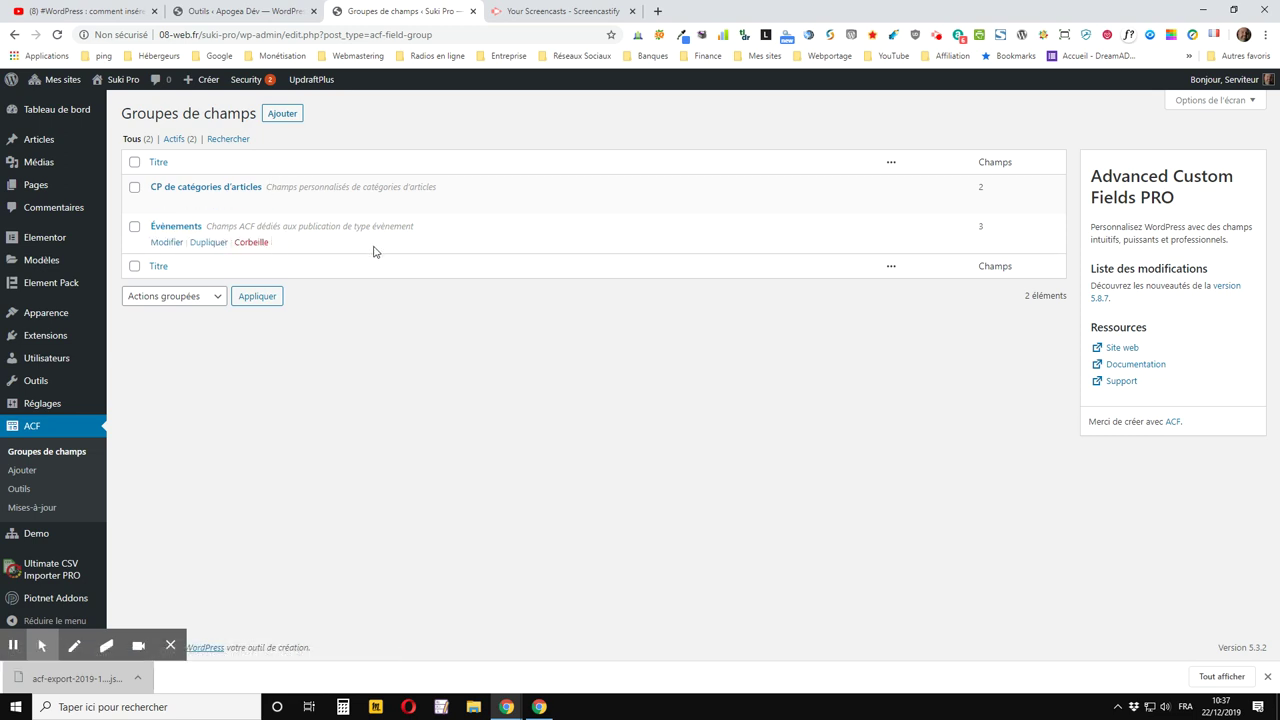
left_click(252, 11)
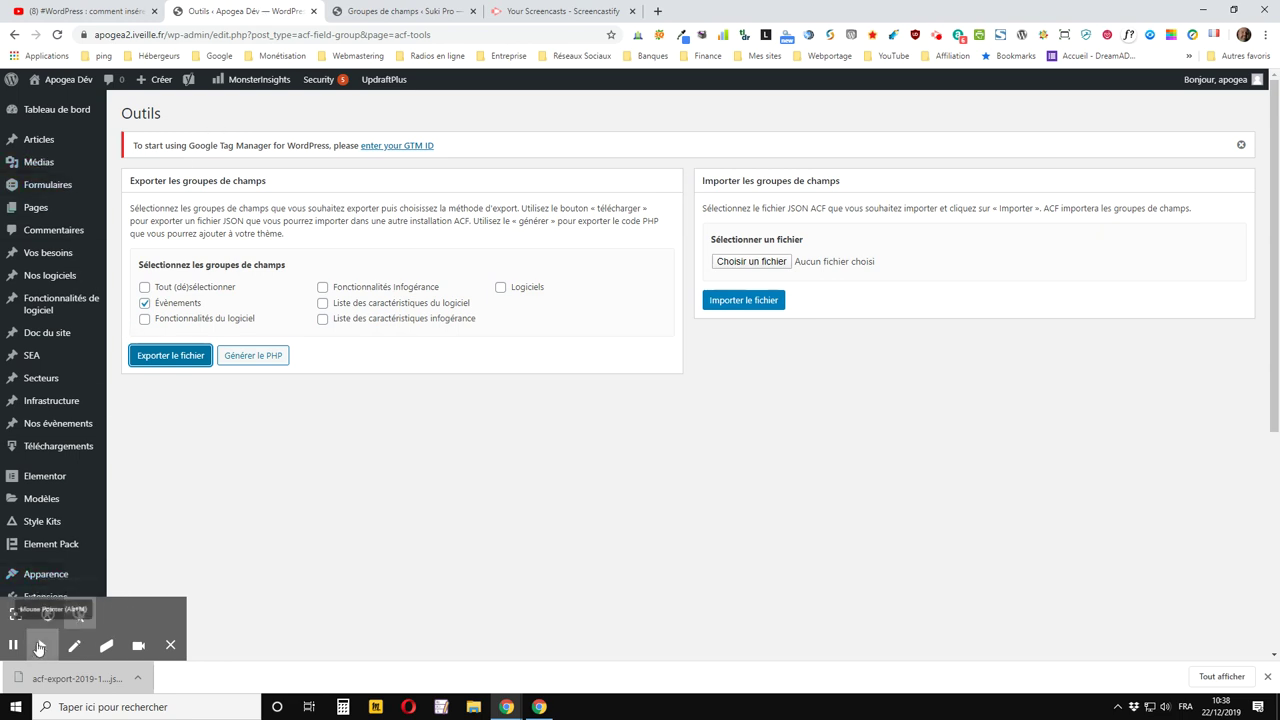
scroll(30, 470, "down", 3)
left_click(30, 450)
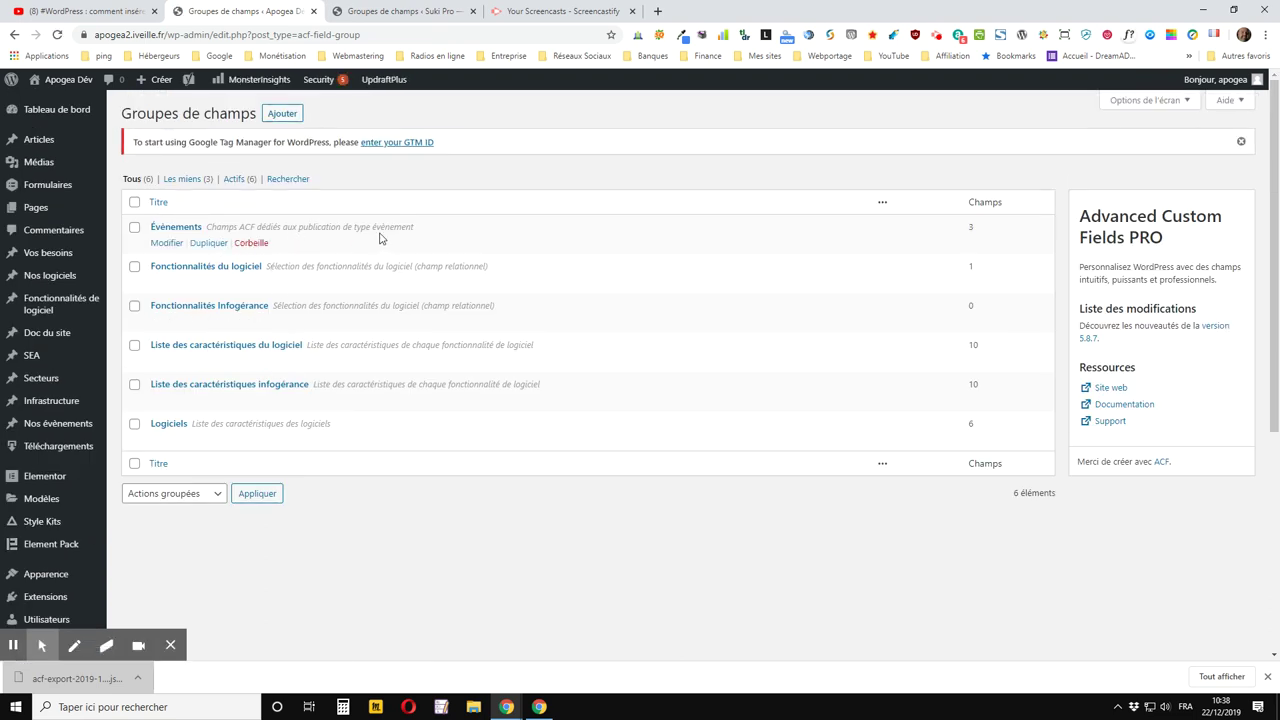
left_click(417, 10)
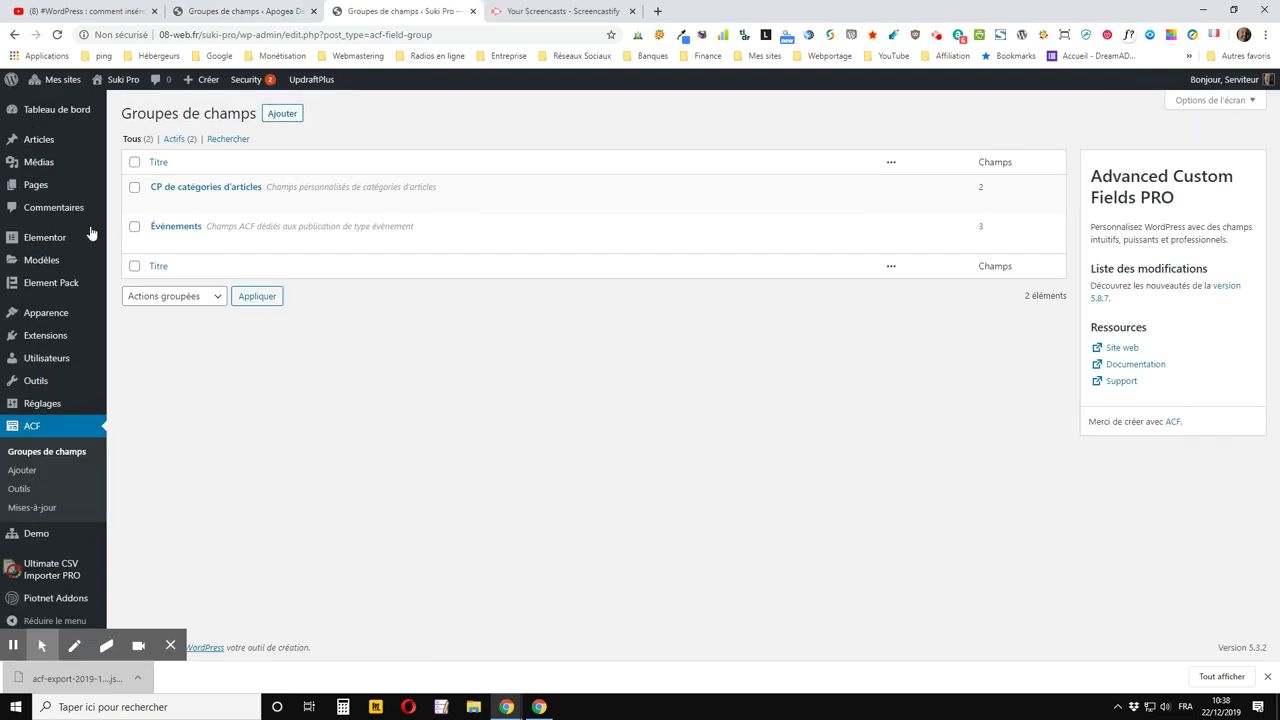
Open the Évènements group on both sites and compare its field labels, names, types and location rules
mouse_move(222, 255)
left_click(166, 243)
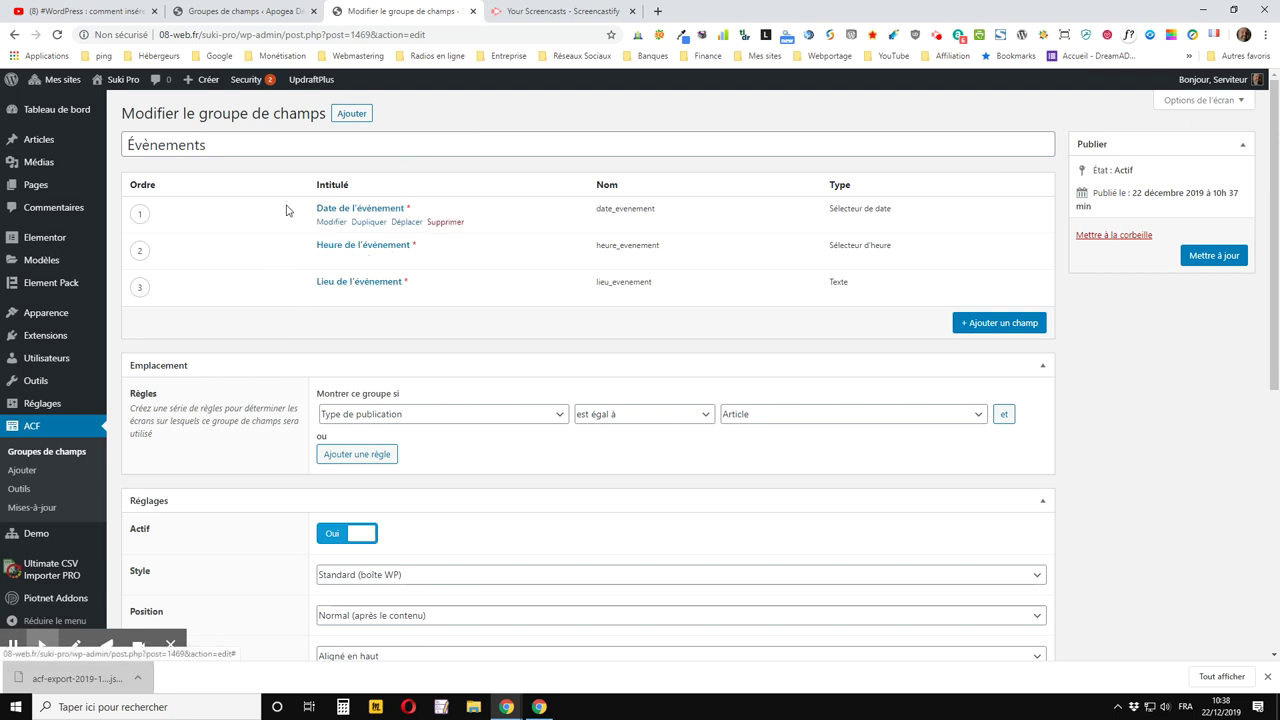
left_click(242, 13)
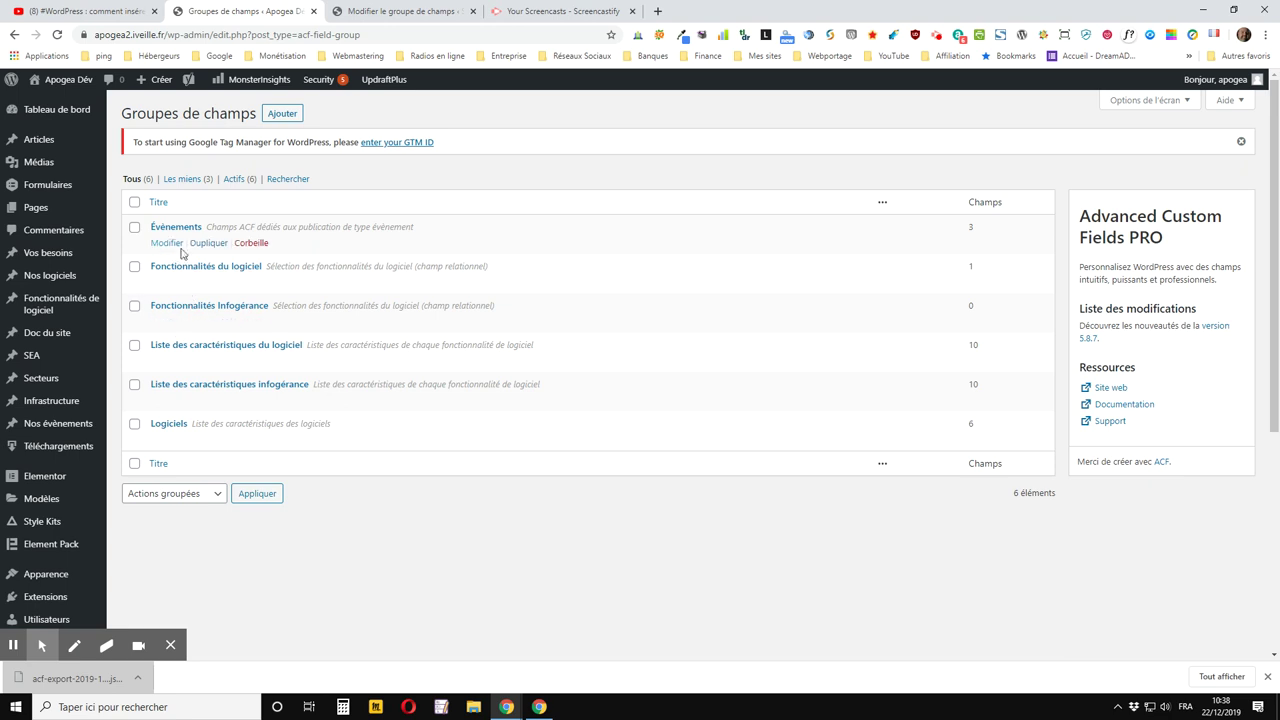
left_click(174, 243)
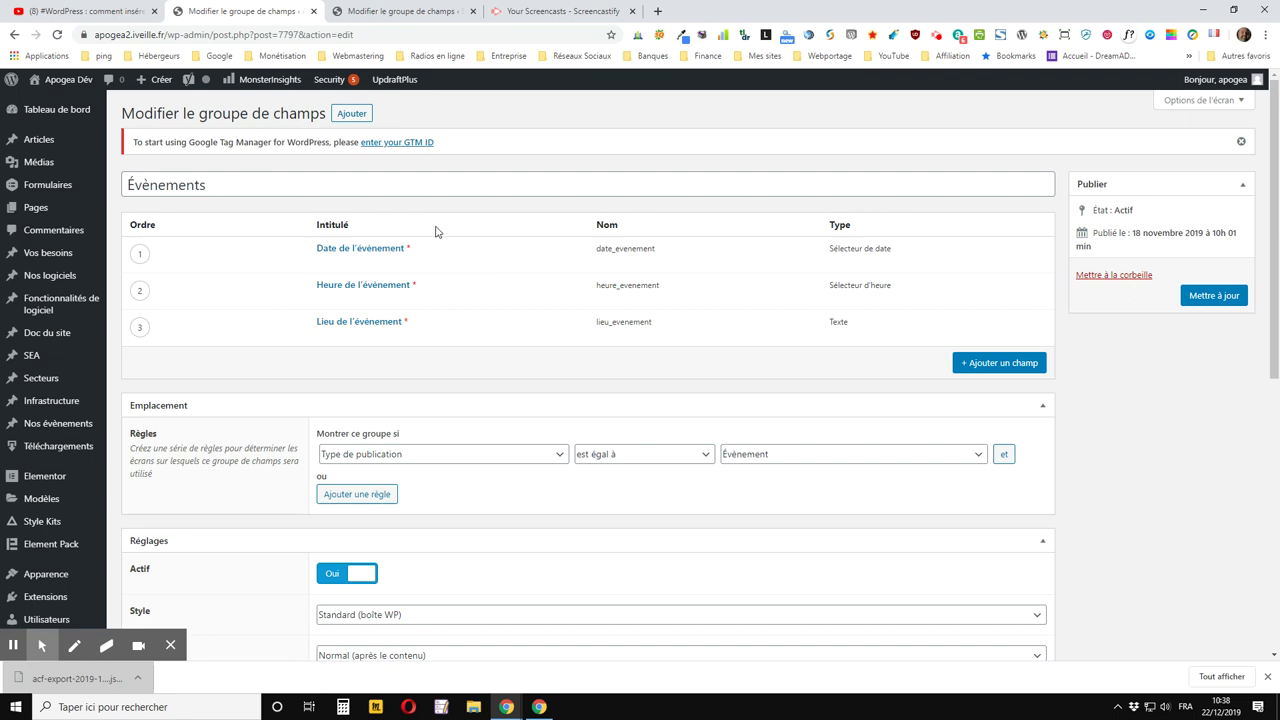
left_click(389, 11)
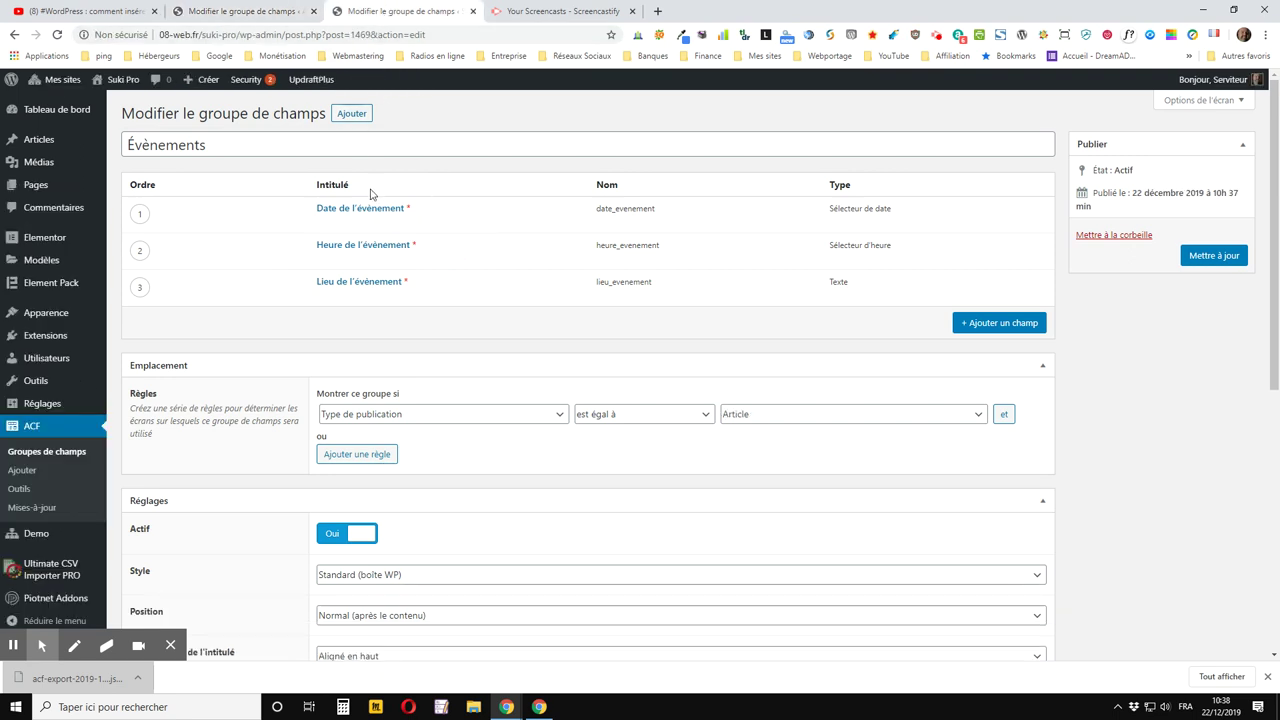
mouse_move(388, 260)
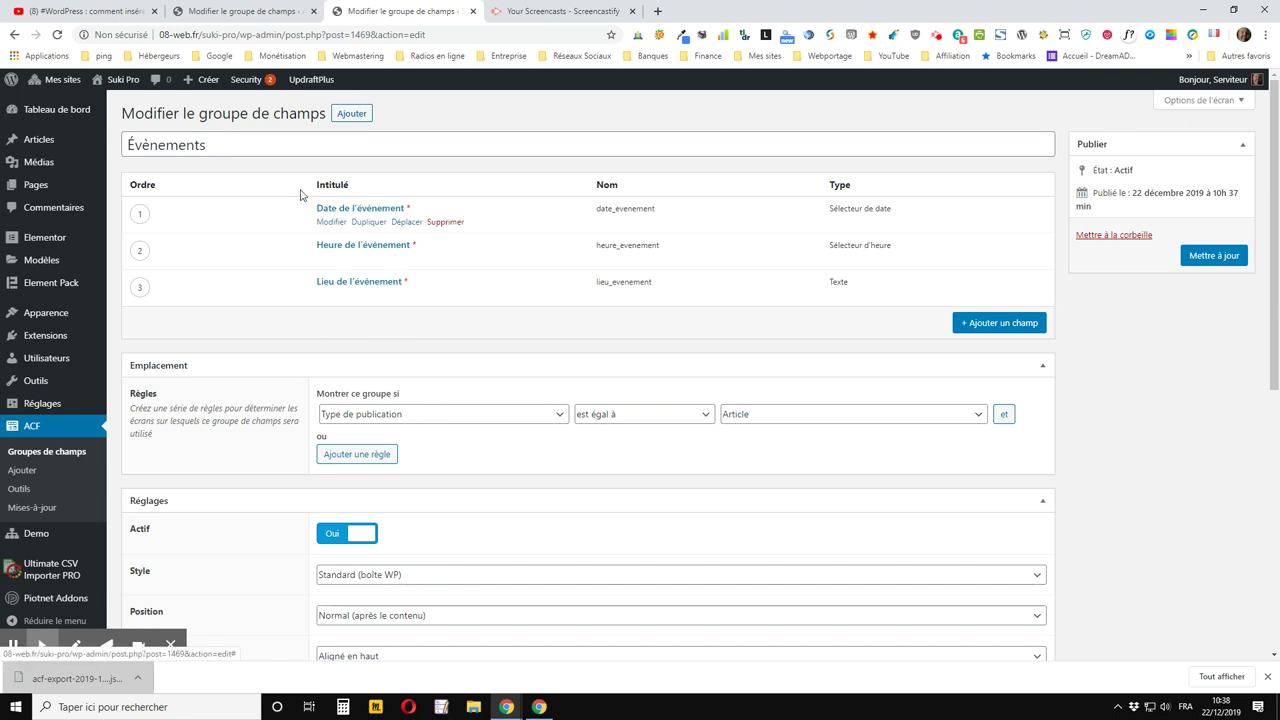
Switch to the YouTube video about inserting an automatic table of contents with Elementor Pro and like it
left_click(103, 9)
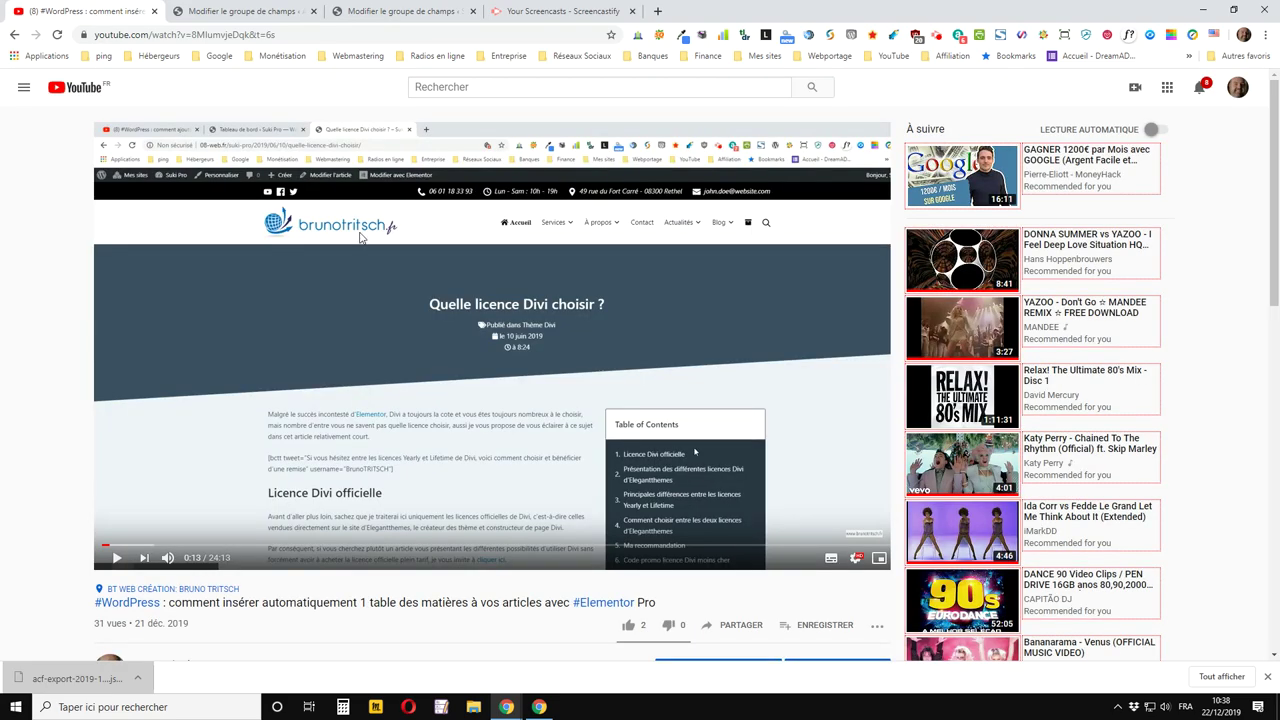
left_click(629, 625)
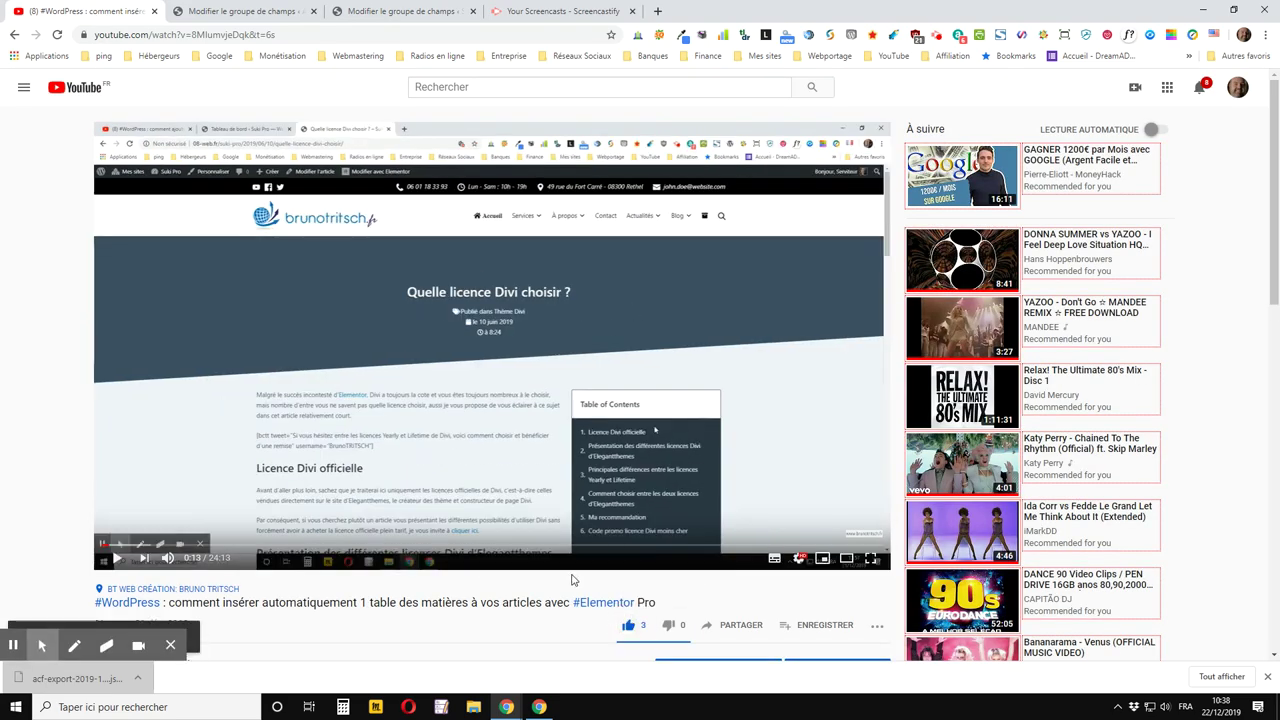
Expand the YouTube video's description and look through its recommended WordPress themes, extensions, hosting and Elementor addon links
scroll(572, 580, "down", 3)
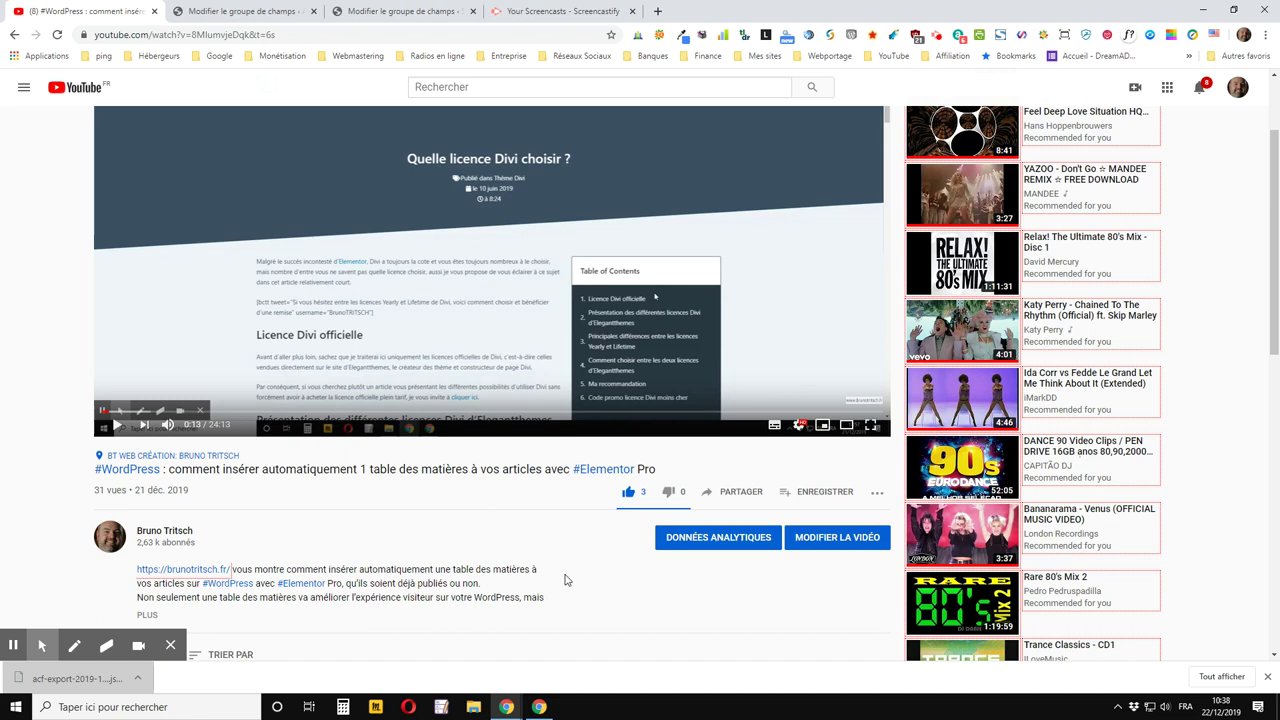
scroll(565, 578, "down", 3)
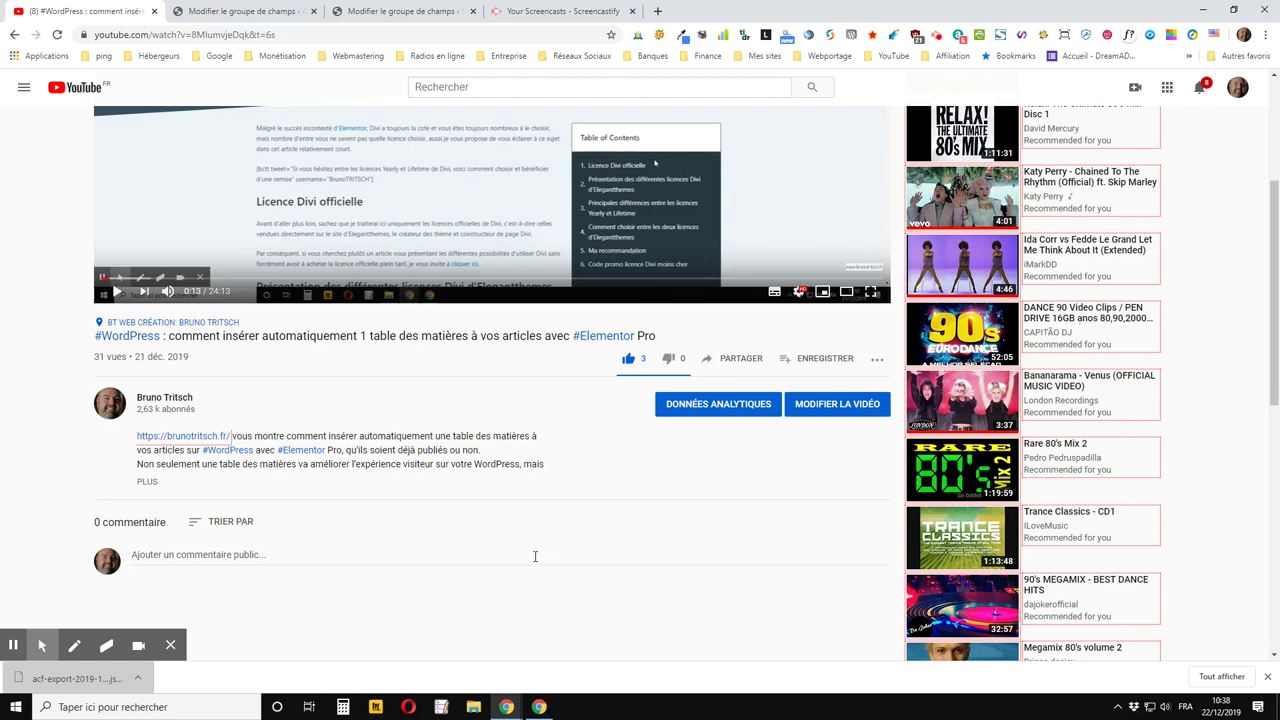
left_click(147, 484)
scroll(140, 478, "down", 3)
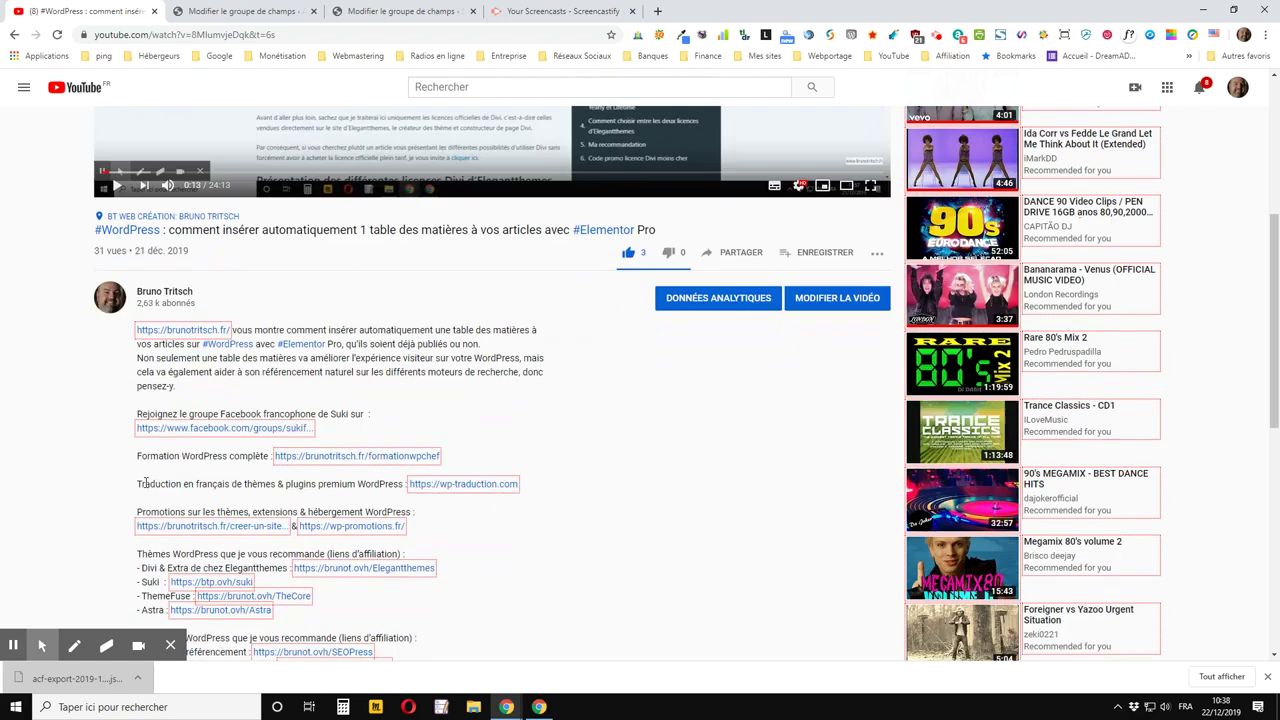
scroll(140, 478, "down", 3)
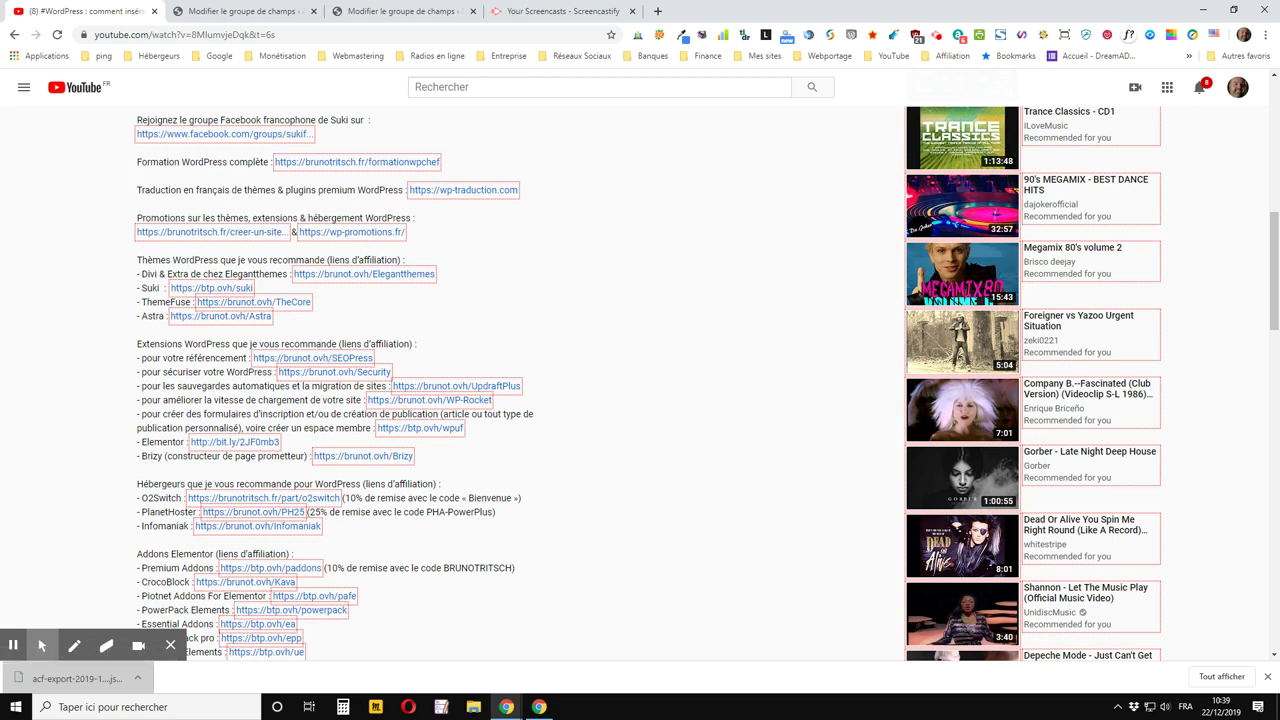
left_click_drag(1274, 250, 1272, 137)
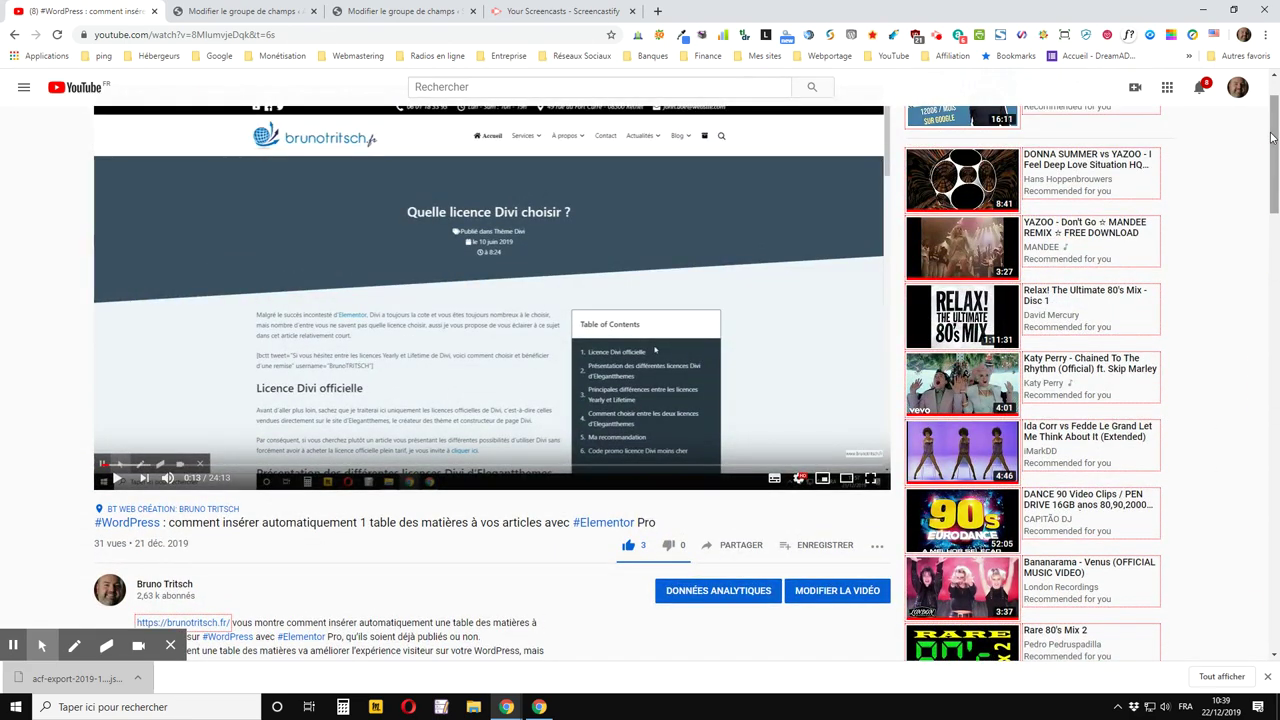